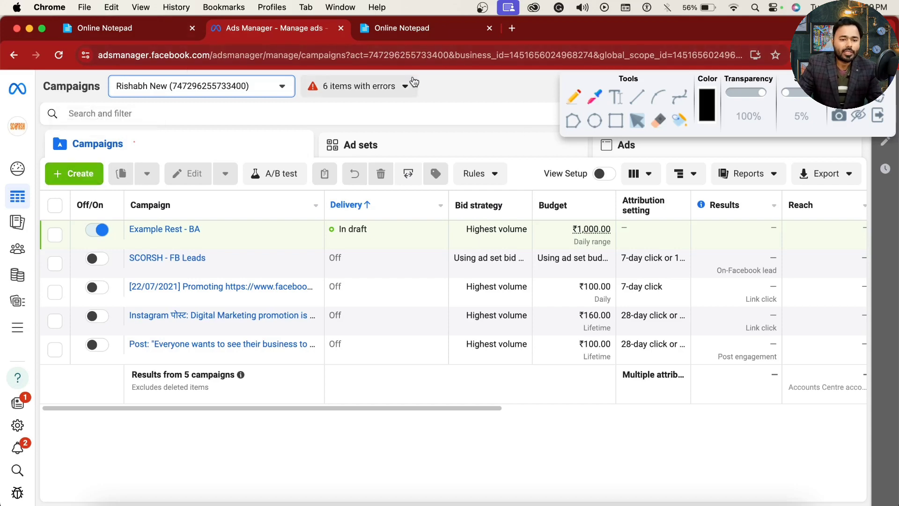
Load adsmanager.facebook.com in the current browser tab.
click(408, 57)
text(ads)
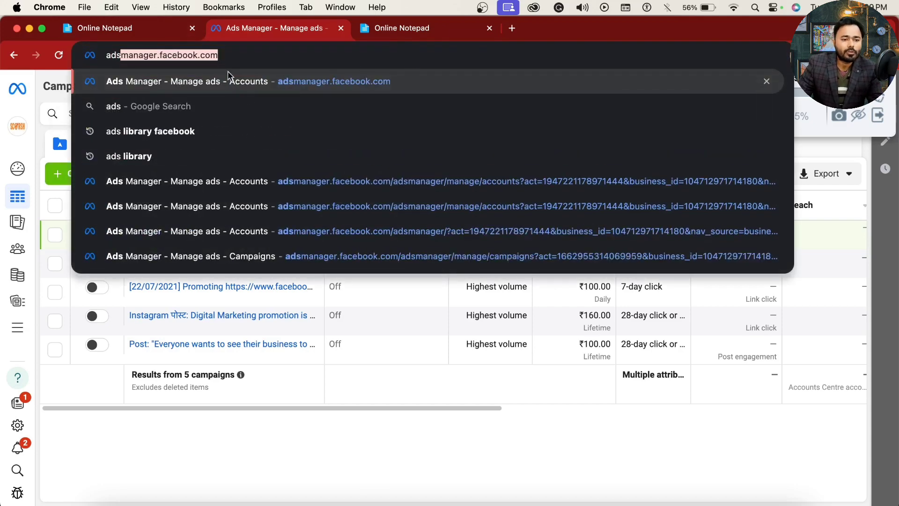
key(Return)
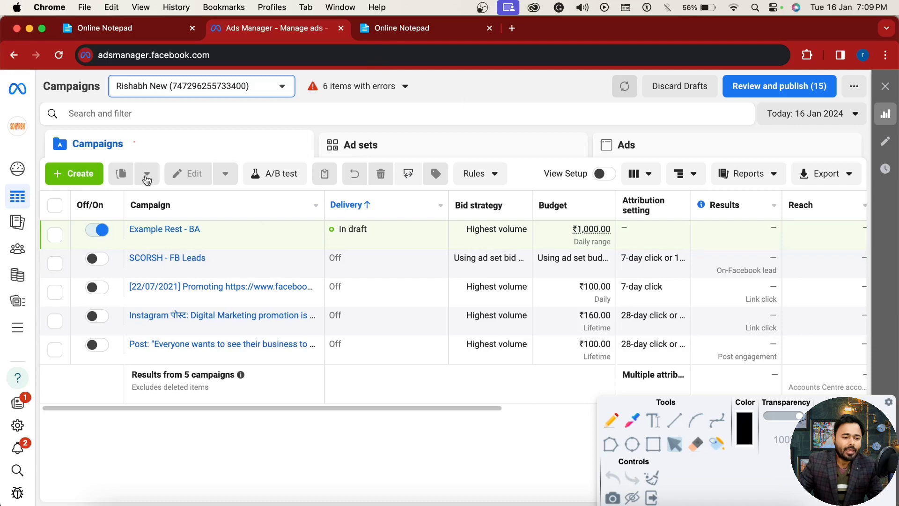
Start creating a new campaign and choose Awareness as its objective.
click(74, 174)
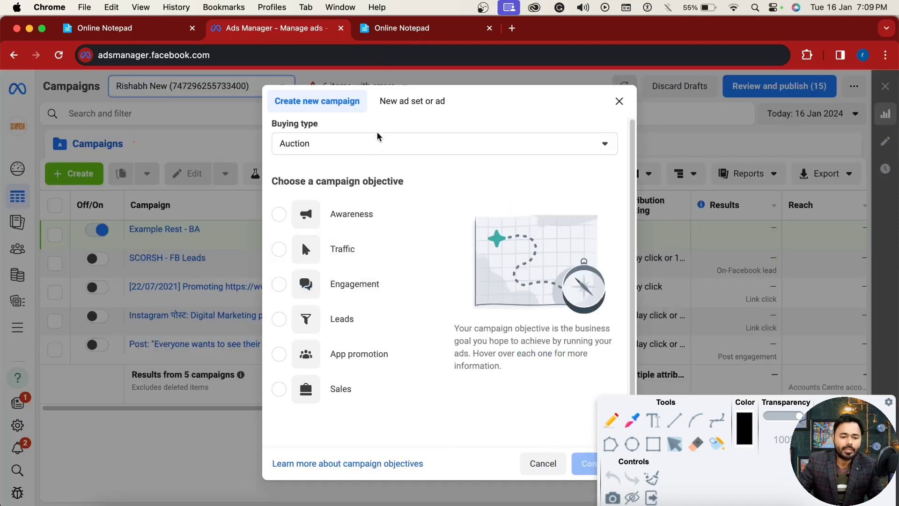
click(364, 219)
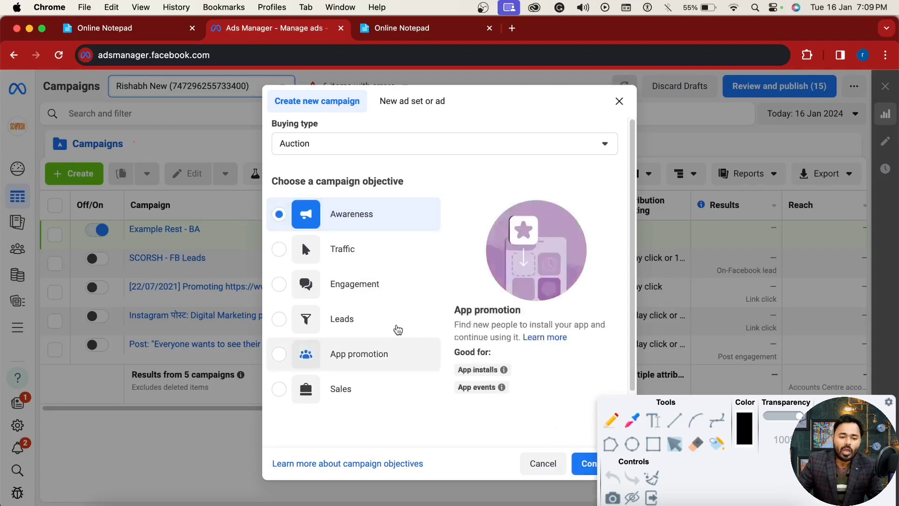
scroll(377, 374, down, 3)
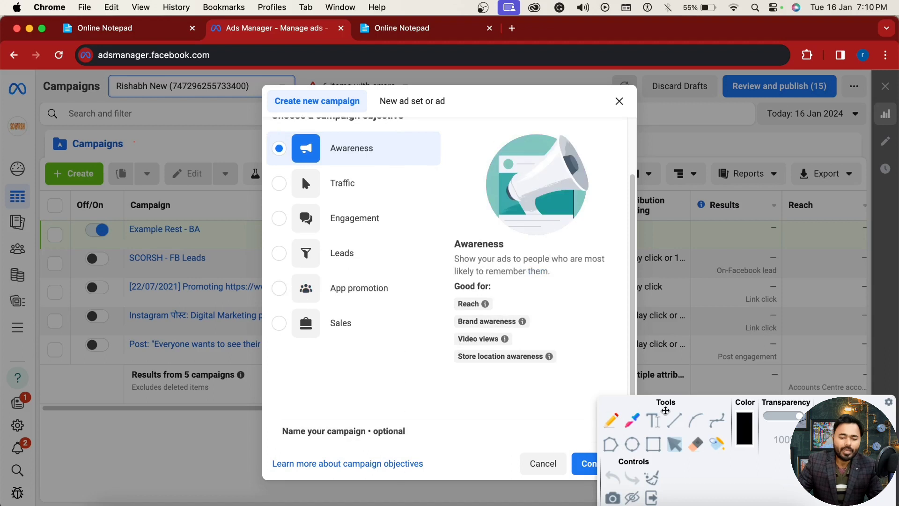
Move the floating annotation toolbar away from the lower part of the campaign creation dialog so that it leaves Continue uncovered.
drag(673, 402, 678, 387)
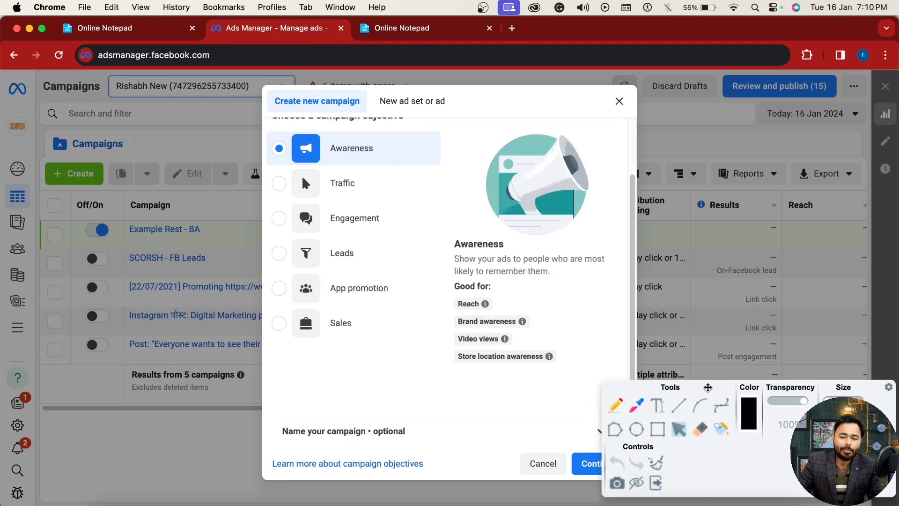
drag(755, 385, 765, 368)
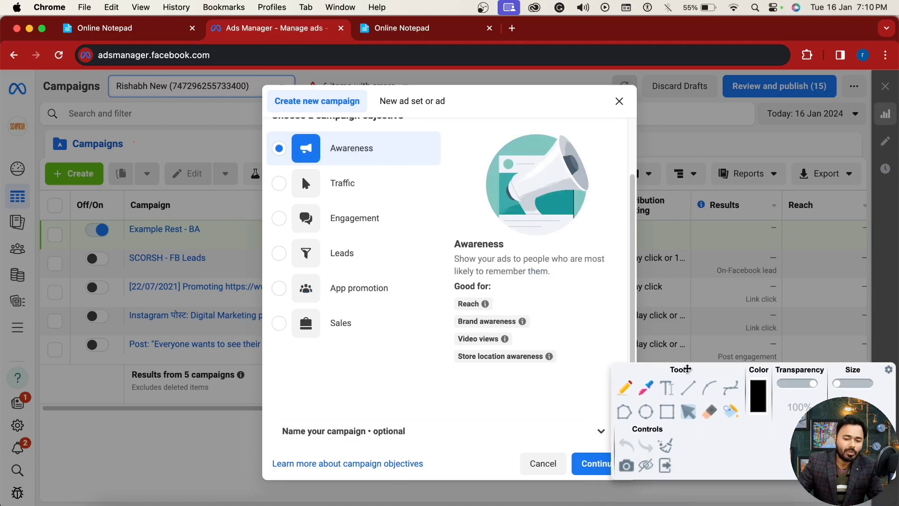
drag(682, 367, 702, 367)
key(super+a)
click(504, 447)
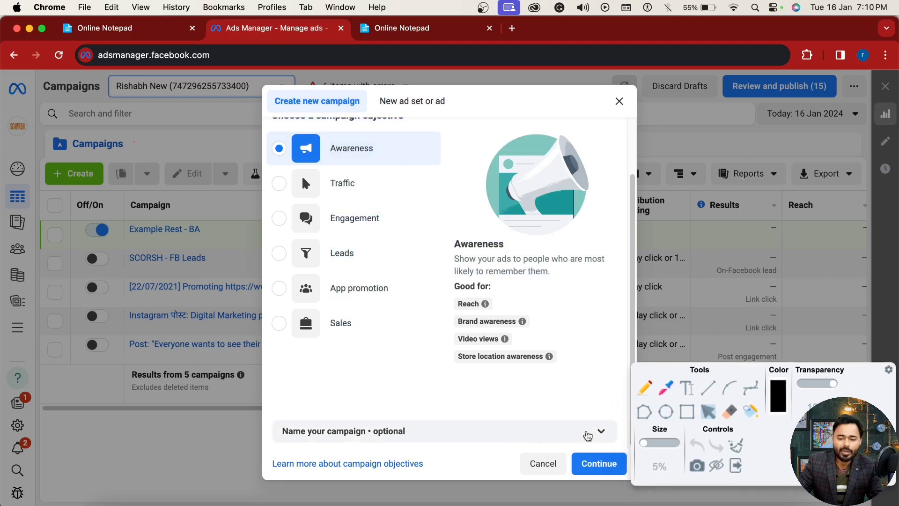
mouse_move(811, 448)
mouse_down()
mouse_move(782, 449)
mouse_move(693, 234)
mouse_move(763, 105)
mouse_move(771, 145)
mouse_move(797, 157)
mouse_up()
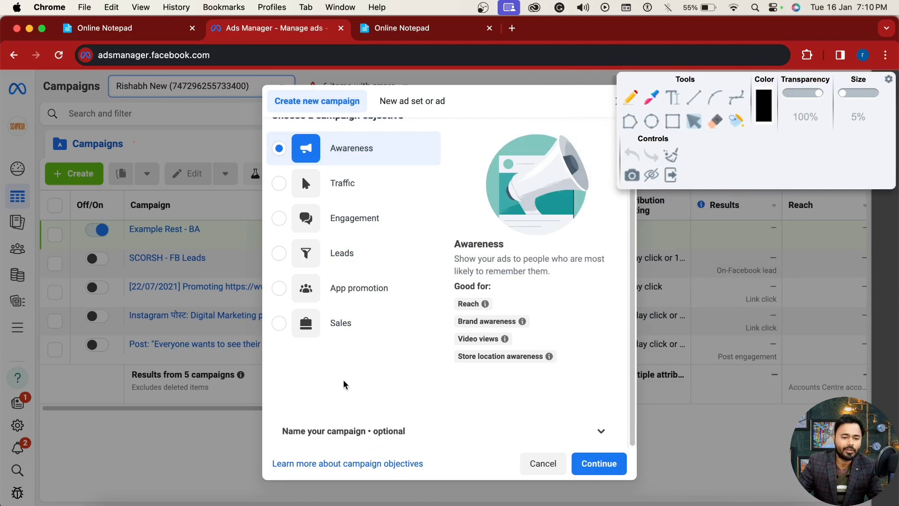
Expand the optional naming section and name the campaign "Test Campaign - BA - 16th Jan".
click(373, 429)
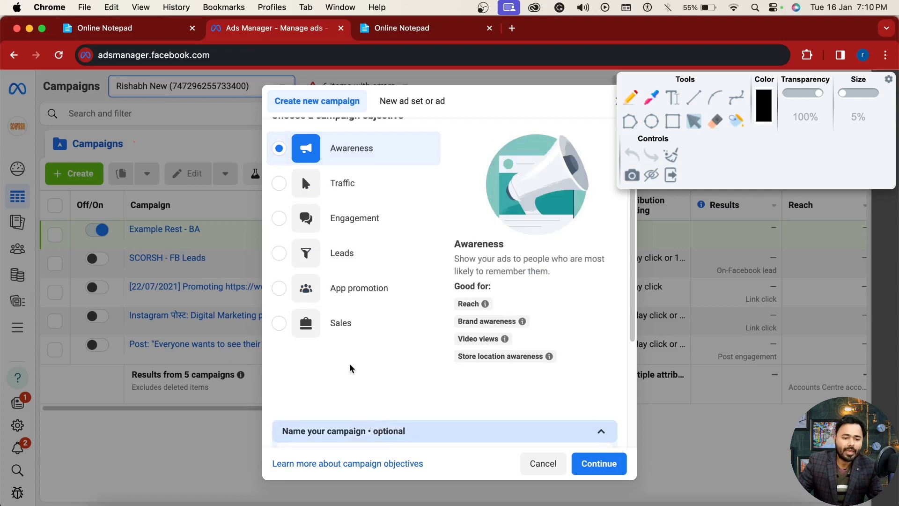
scroll(347, 375, down, 5)
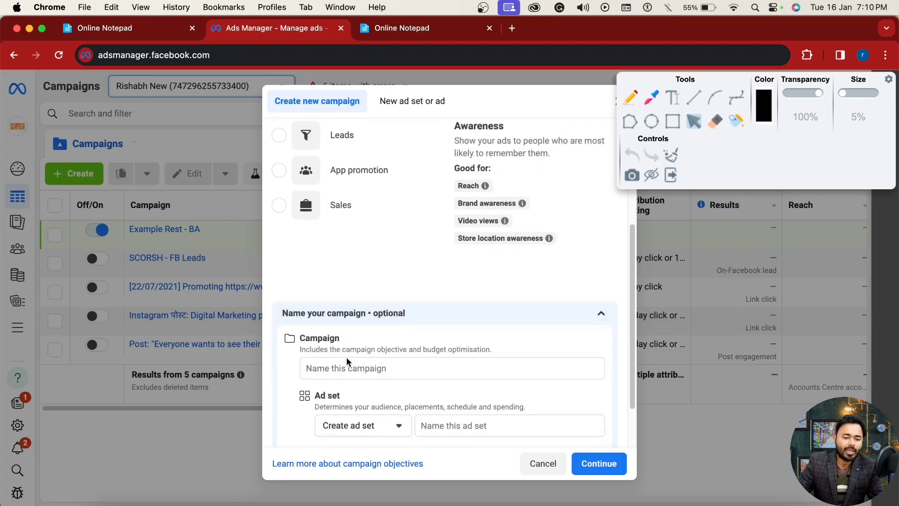
click(349, 363)
text(Test Campaign)
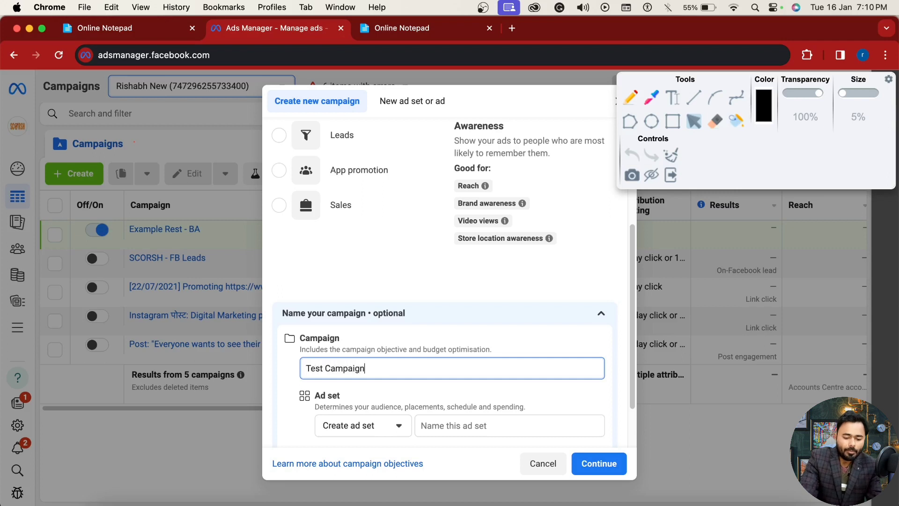
text( - BA)
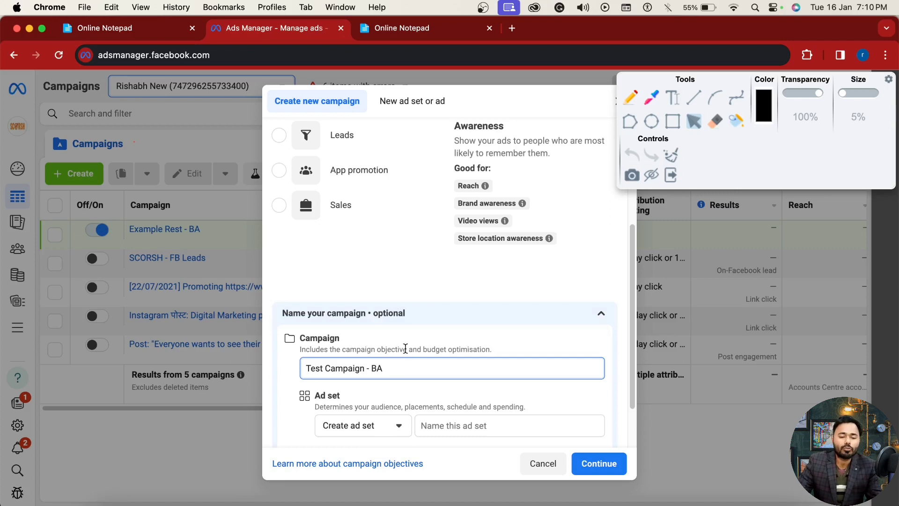
scroll(411, 370, down, 1)
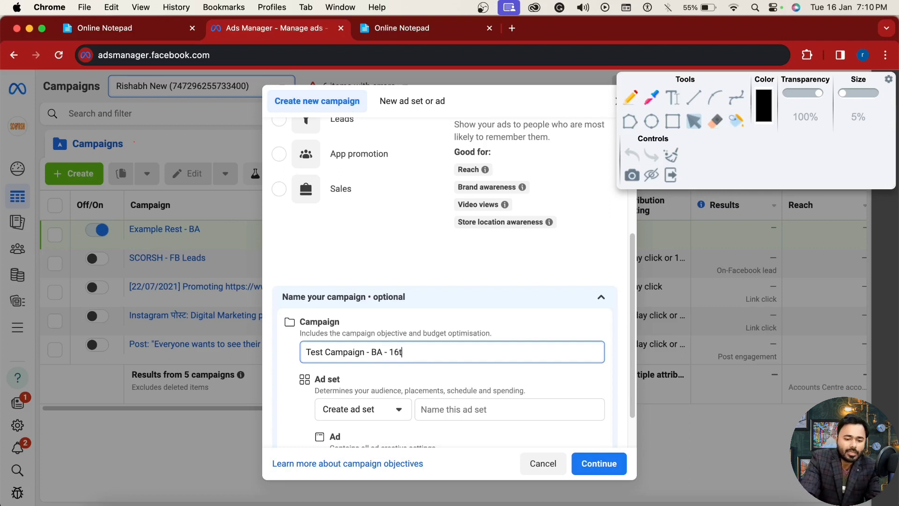
text(- 16th Jan)
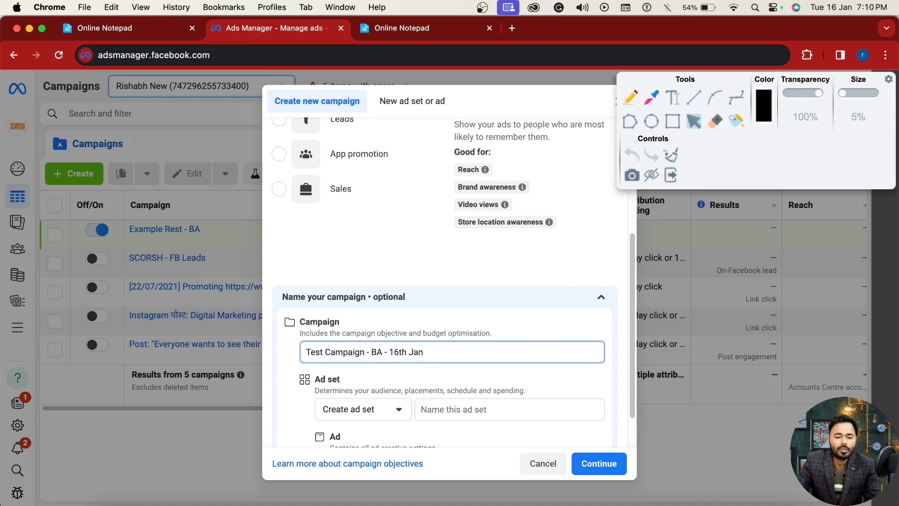
Copy the campaign name "Test Campaign - BA - 16th Jan" into the ad set name.
drag(456, 351, 248, 355)
click(427, 411)
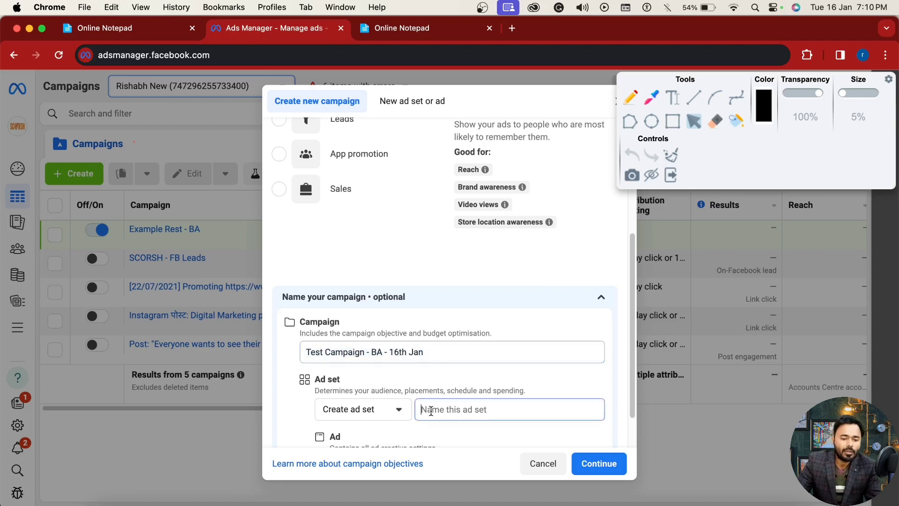
click(434, 353)
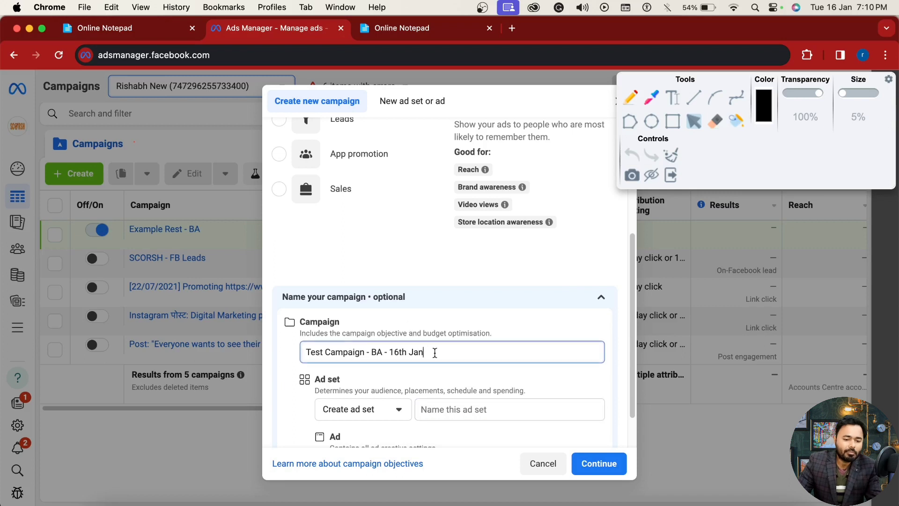
key(super+a)
key(super+c)
click(466, 410)
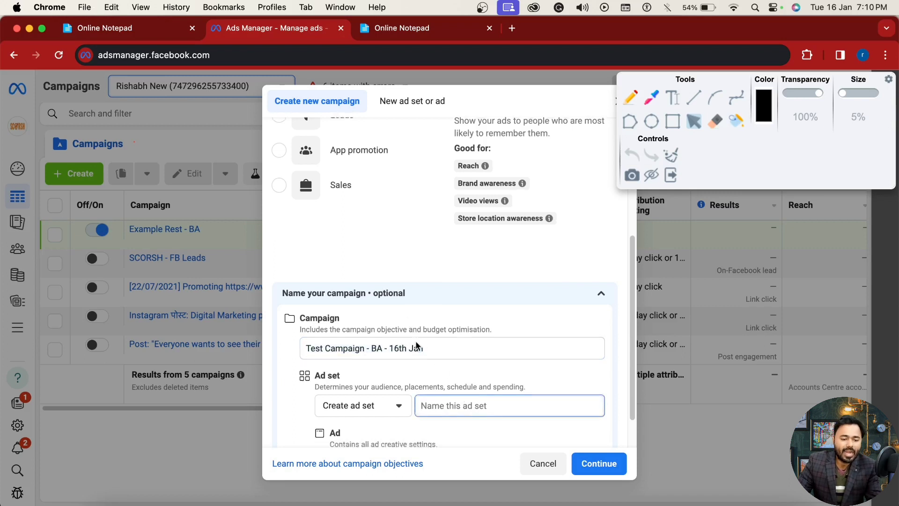
scroll(356, 368, down, 1)
drag(315, 355, 340, 355)
click(454, 392)
key(super+v)
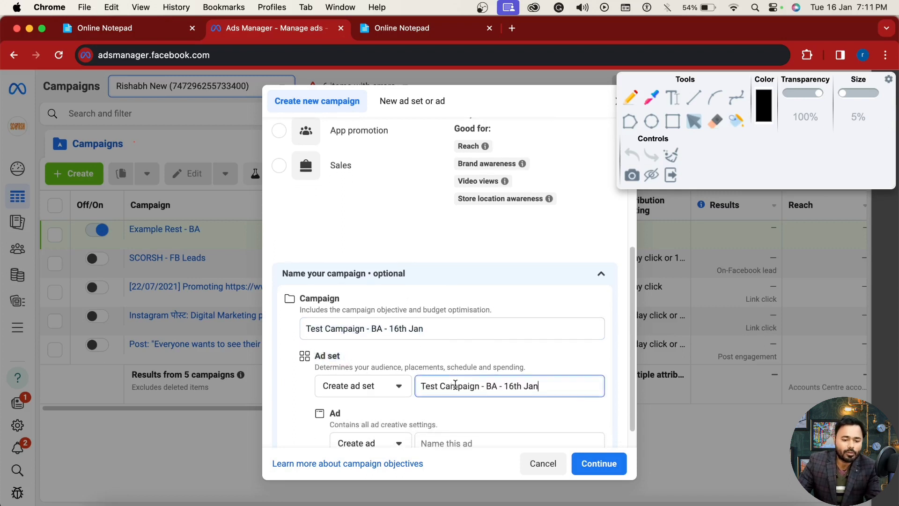
scroll(454, 389, down, 1)
click(373, 369)
click(373, 369)
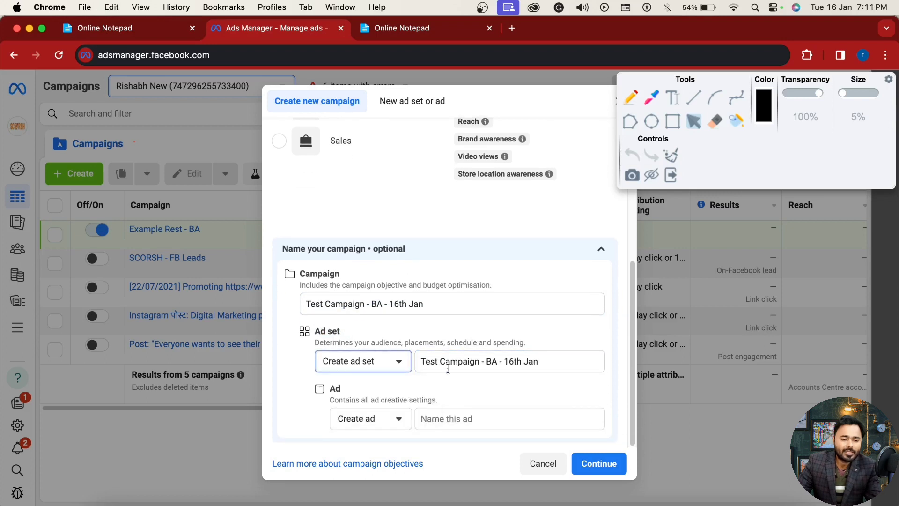
click(389, 369)
click(395, 395)
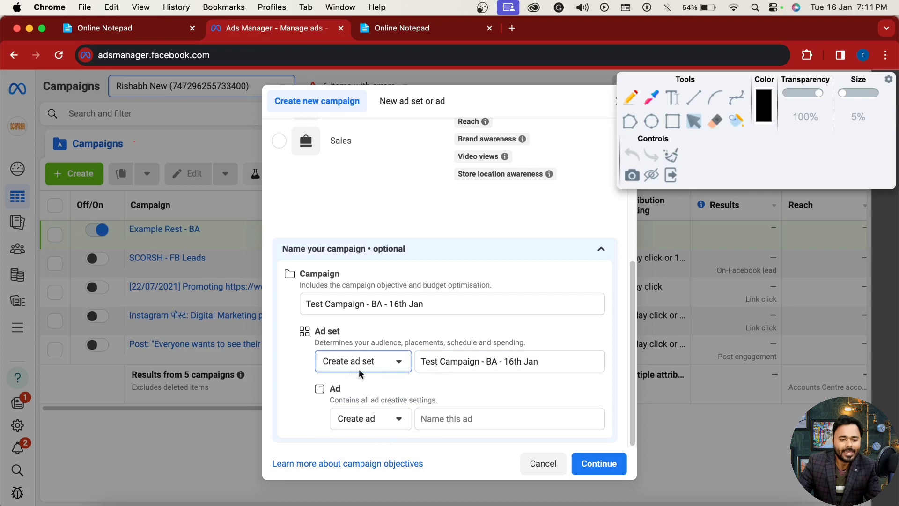
click(371, 422)
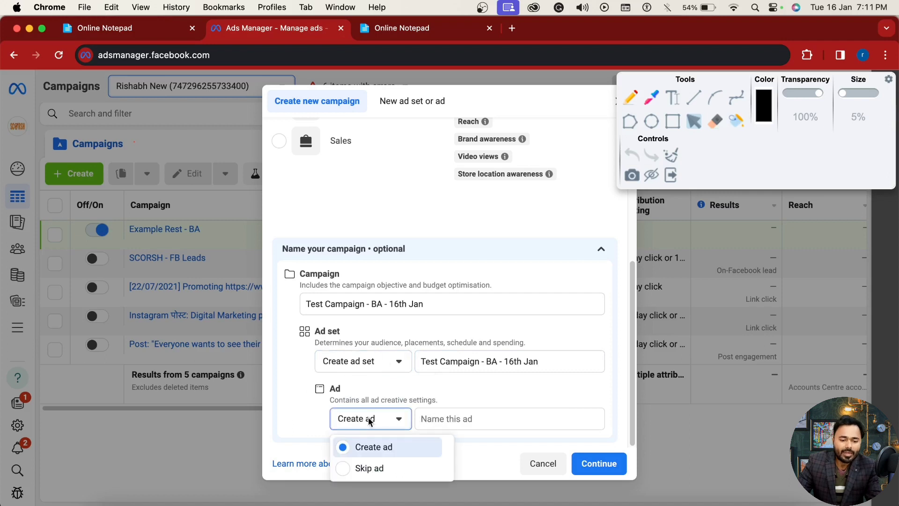
click(421, 392)
Name the ad "Test Campaign - BA - 16th Jan" as well and continue to the campaign editor.
click(474, 418)
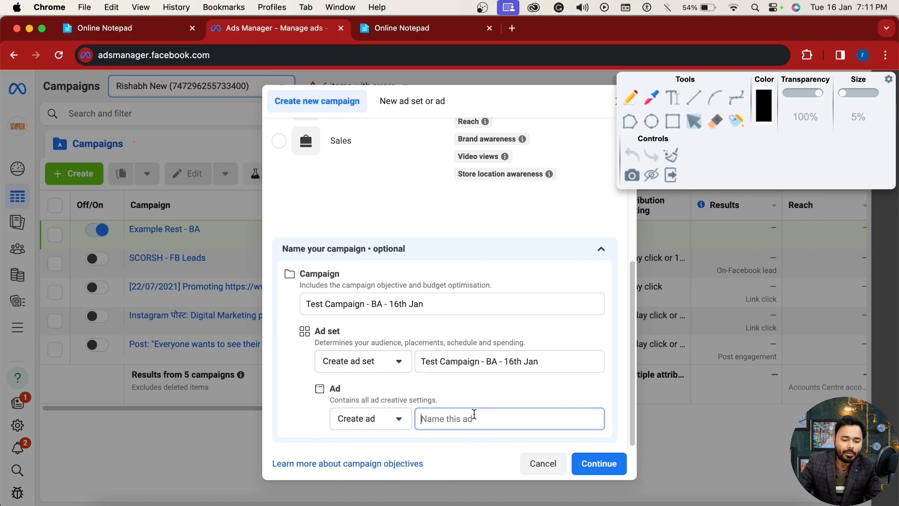
key(super+v)
click(599, 463)
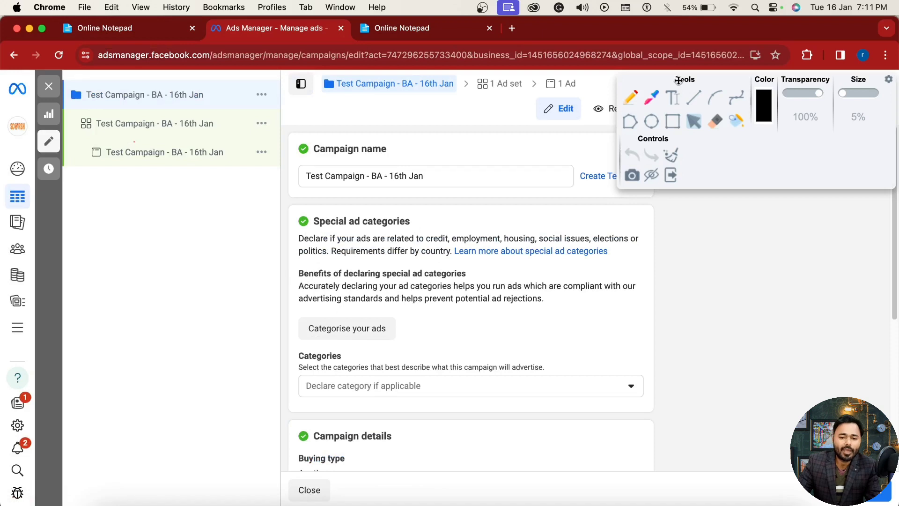
Move the annotation toolbar aside and circle the "Special ad categories" heading with the pencil.
drag(663, 80, 720, 92)
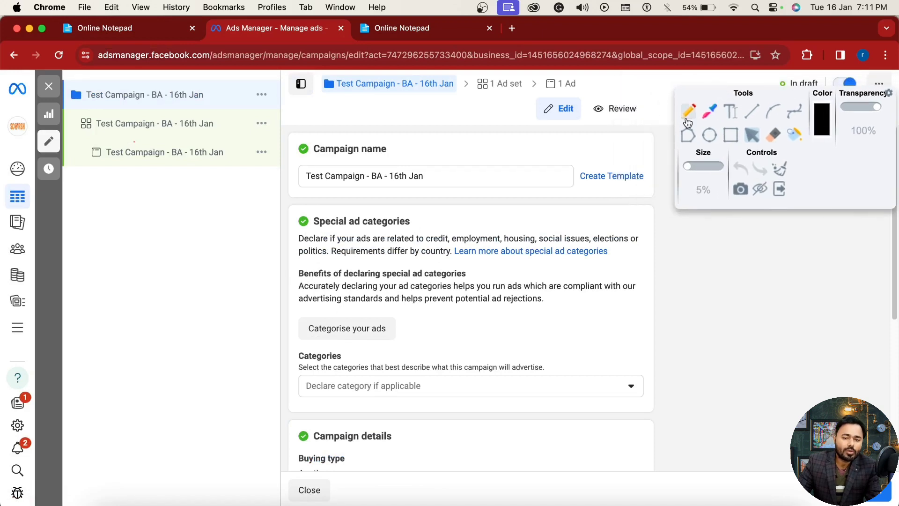
click(688, 111)
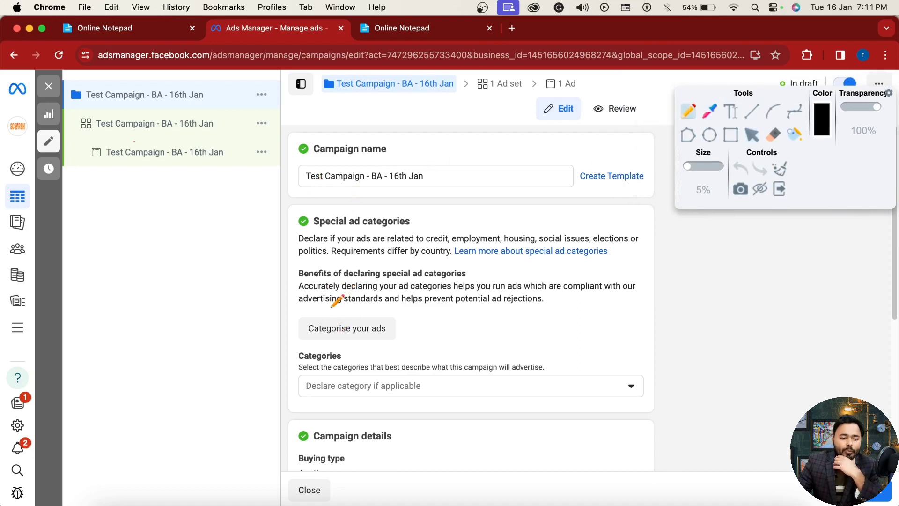
mouse_move(316, 202)
mouse_down()
mouse_move(438, 227)
mouse_move(280, 205)
mouse_up()
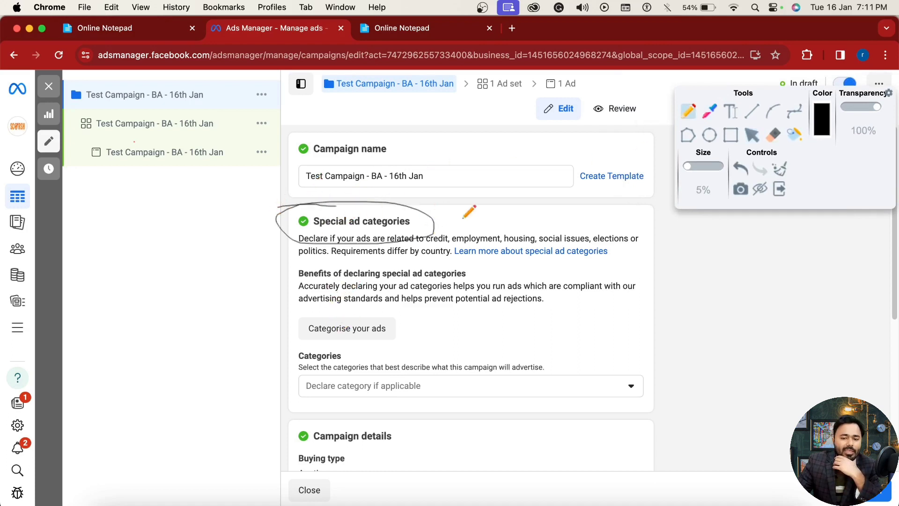
Set the annotation colour to red and draw a tick beside the "Special ad categories" heading.
click(822, 119)
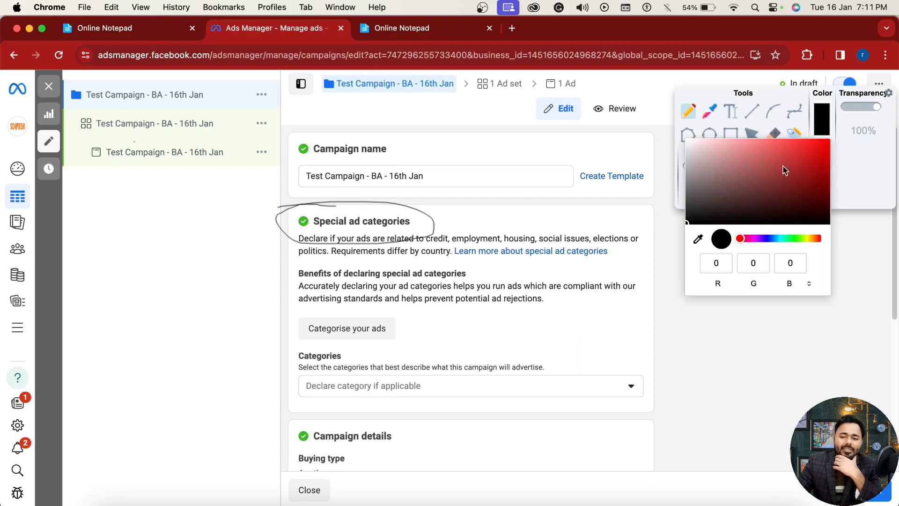
drag(782, 168, 814, 148)
click(595, 267)
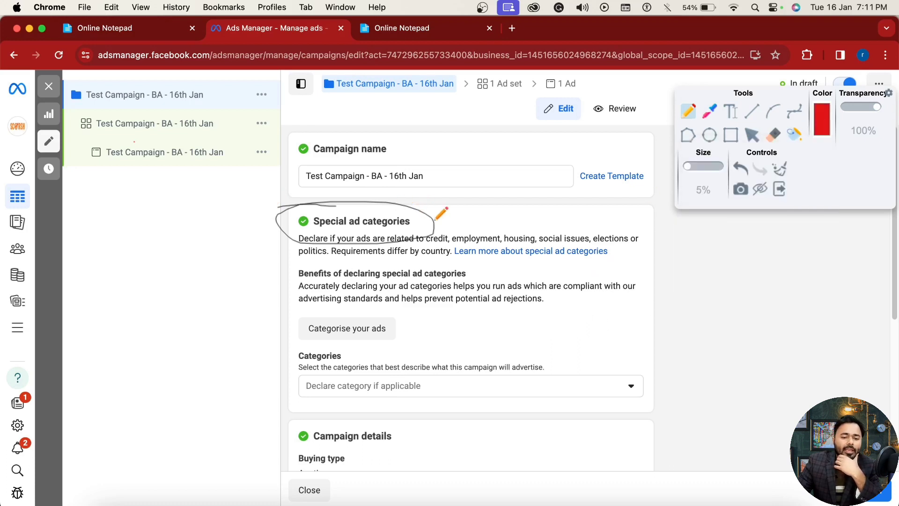
drag(435, 217, 496, 207)
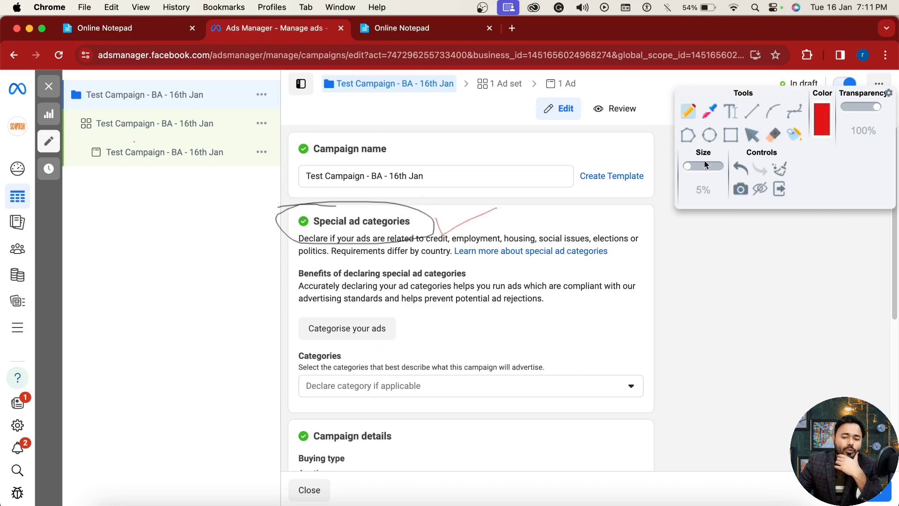
Open the ad categorisation questionnaire and outline the line about promoting a credit-related product or service, adding a small mark after the question above it.
click(751, 136)
click(360, 319)
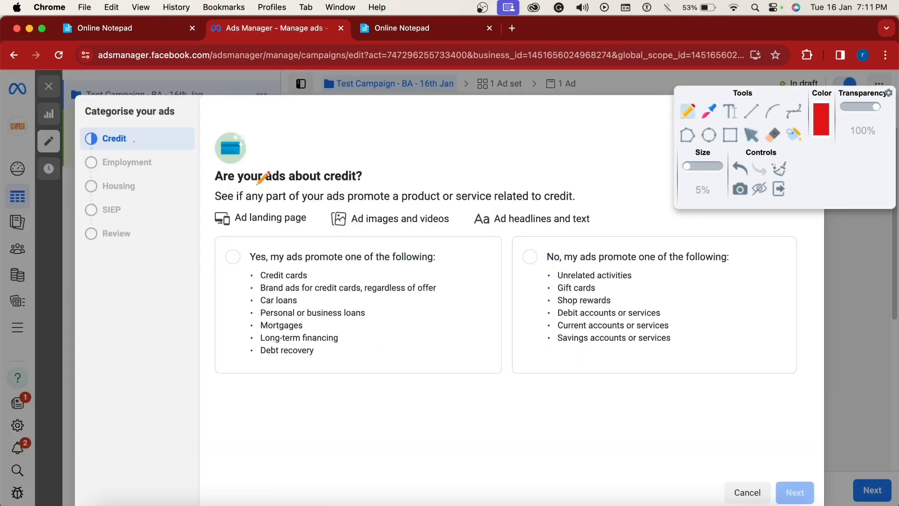
mouse_move(214, 206)
mouse_down()
mouse_move(583, 202)
mouse_move(601, 185)
mouse_move(209, 192)
mouse_up()
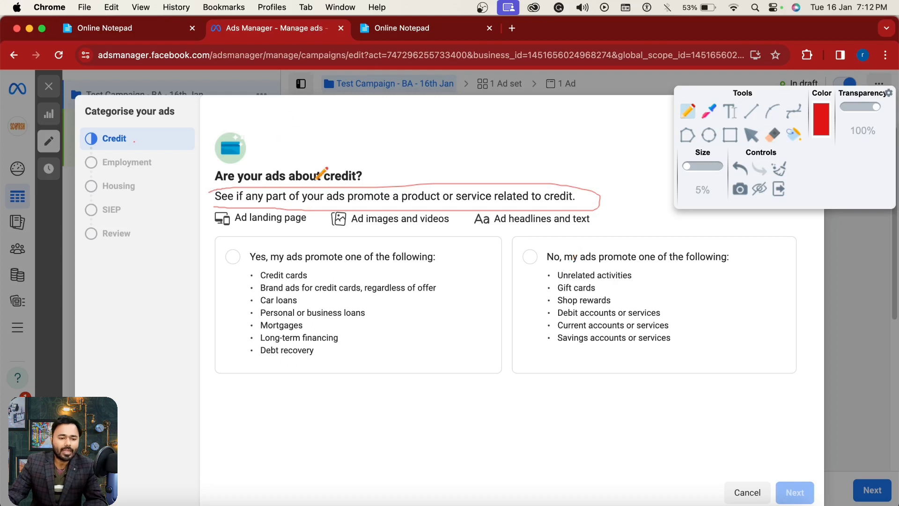
drag(381, 165, 385, 181)
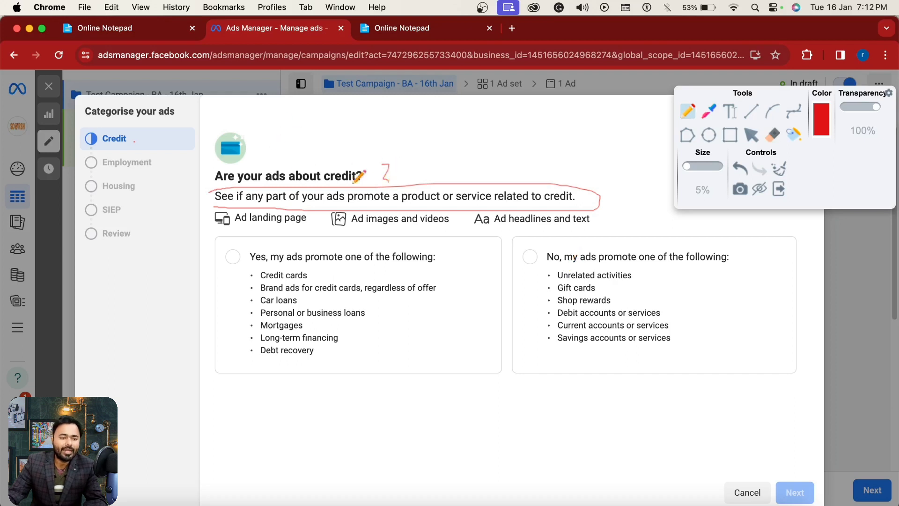
Draw red ticks beside the Credit, Employment, Housing and SIEP categories.
drag(158, 135, 202, 127)
drag(171, 158, 231, 138)
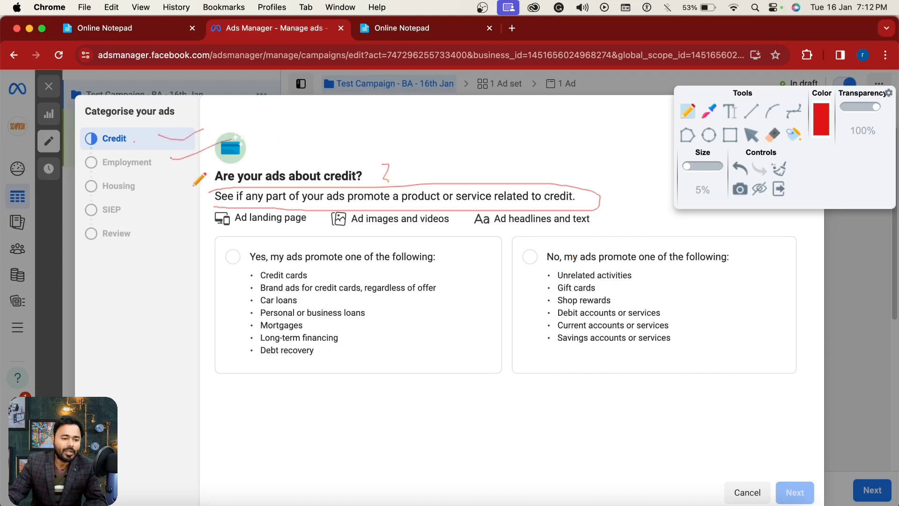
drag(160, 185, 206, 167)
drag(150, 211, 213, 190)
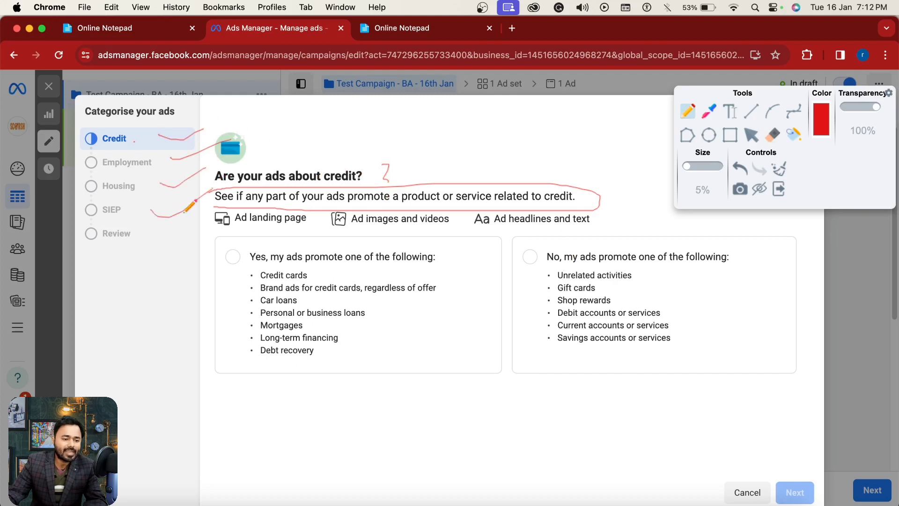
Draw a red tick beside the Review stage and answer No to the question about credit ads.
drag(159, 237, 213, 215)
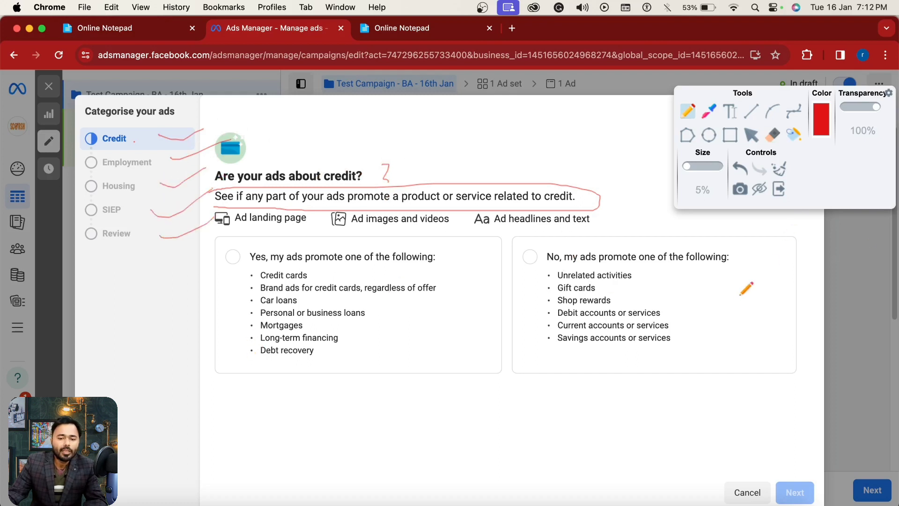
click(751, 135)
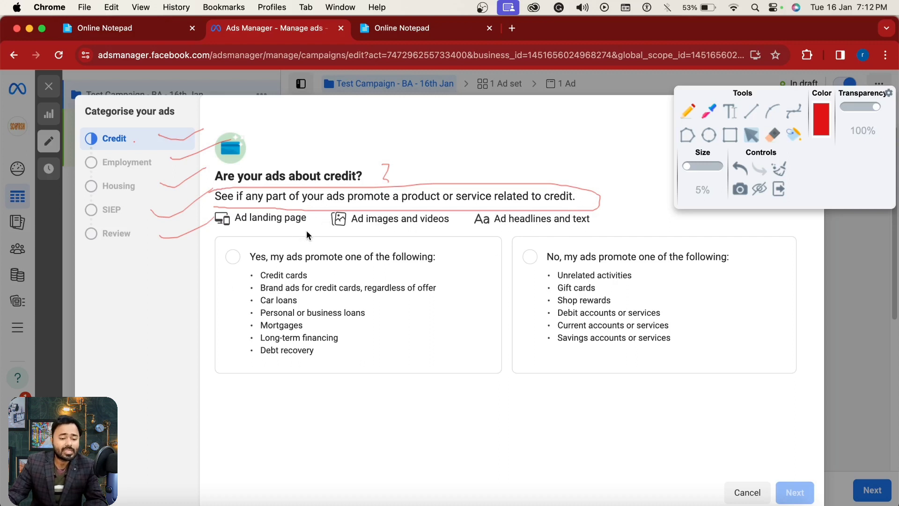
click(667, 284)
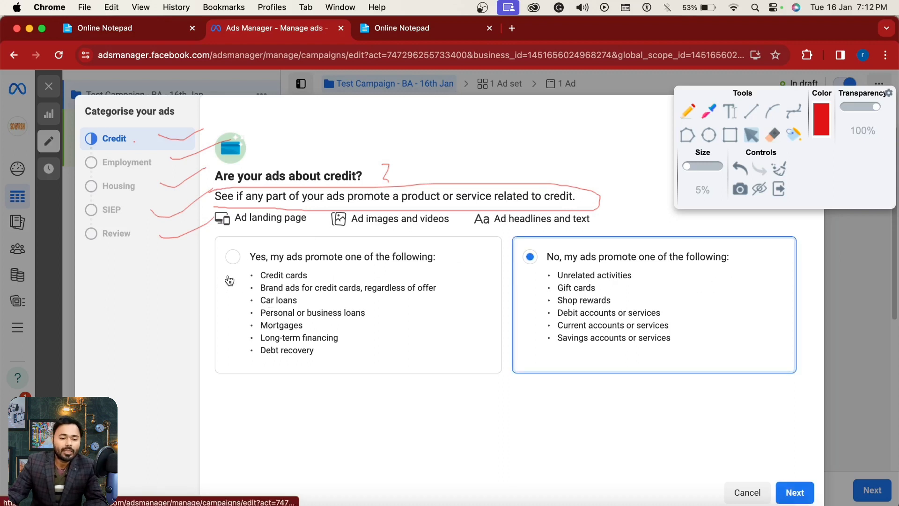
Draw red ticks beside the credit examples in the Yes answer and a brace on each side of the list.
click(691, 118)
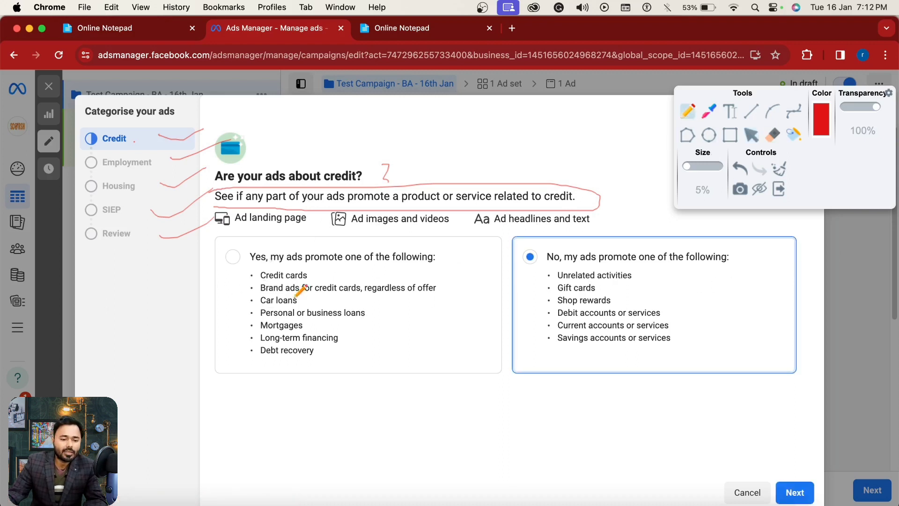
drag(455, 265, 481, 358)
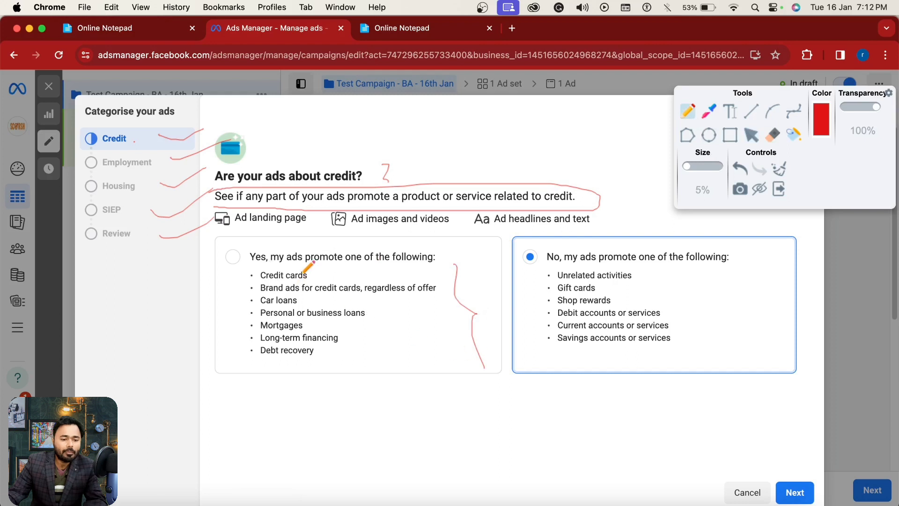
drag(310, 276, 341, 263)
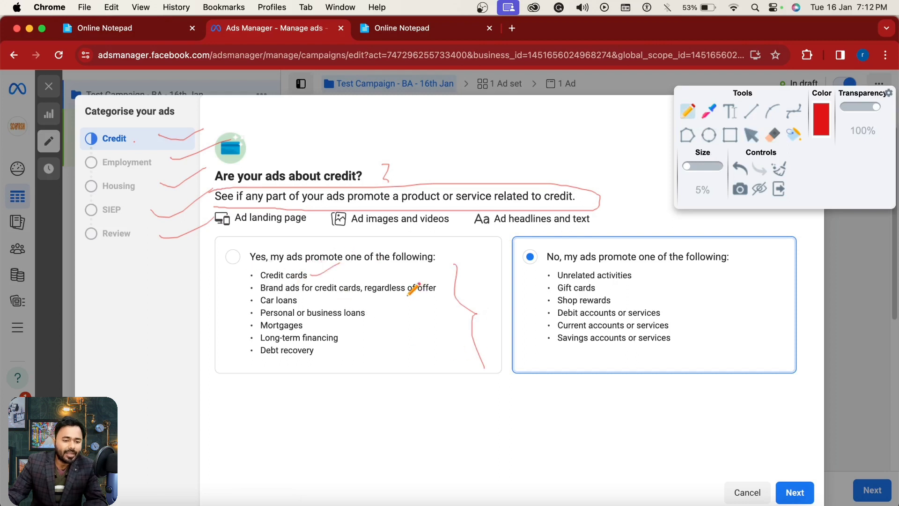
drag(453, 292, 483, 273)
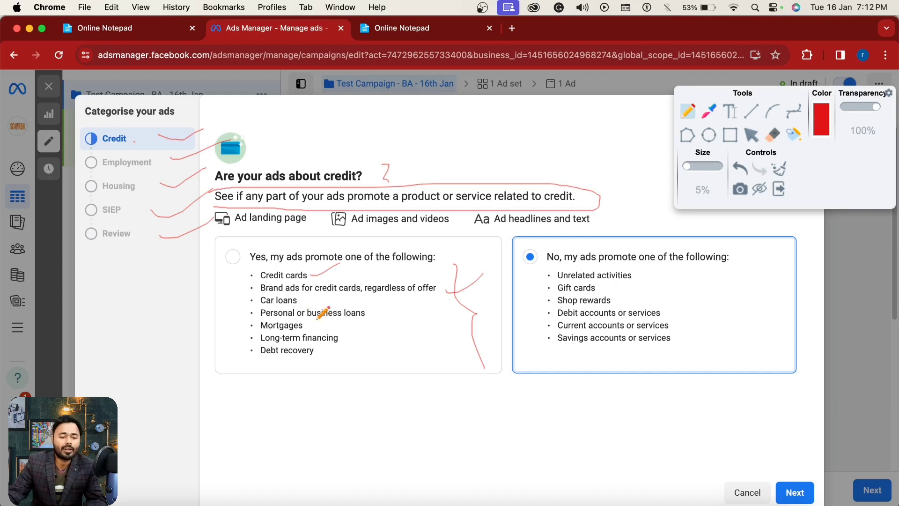
drag(314, 303, 417, 307)
drag(327, 331, 364, 320)
drag(362, 339, 406, 326)
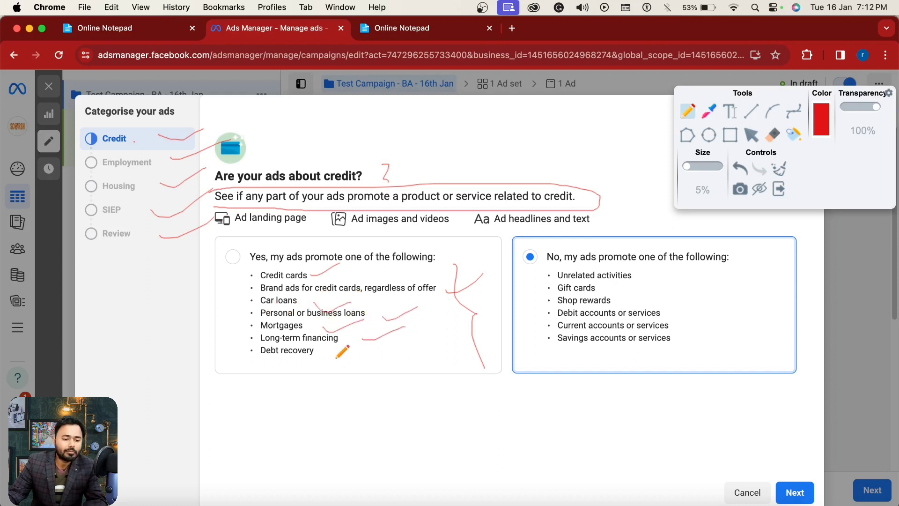
drag(334, 356, 373, 350)
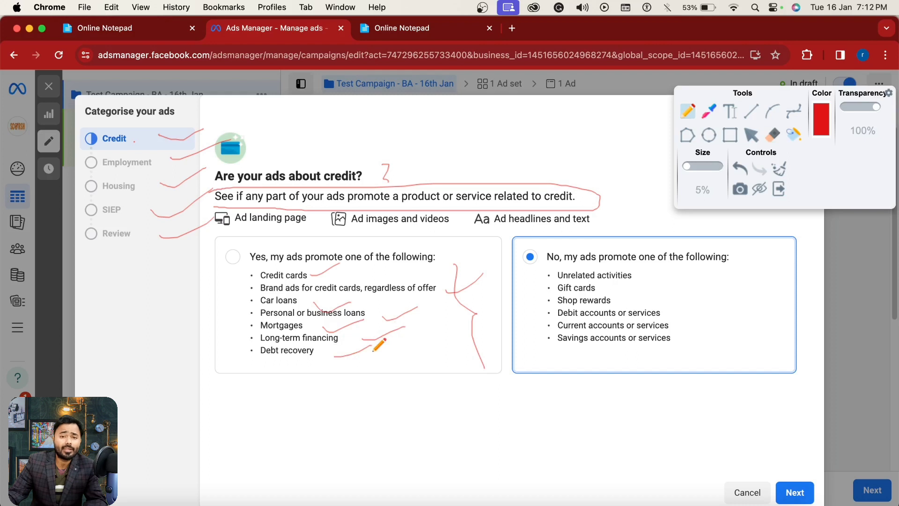
mouse_move(214, 243)
mouse_down()
mouse_move(209, 296)
mouse_move(227, 352)
mouse_up()
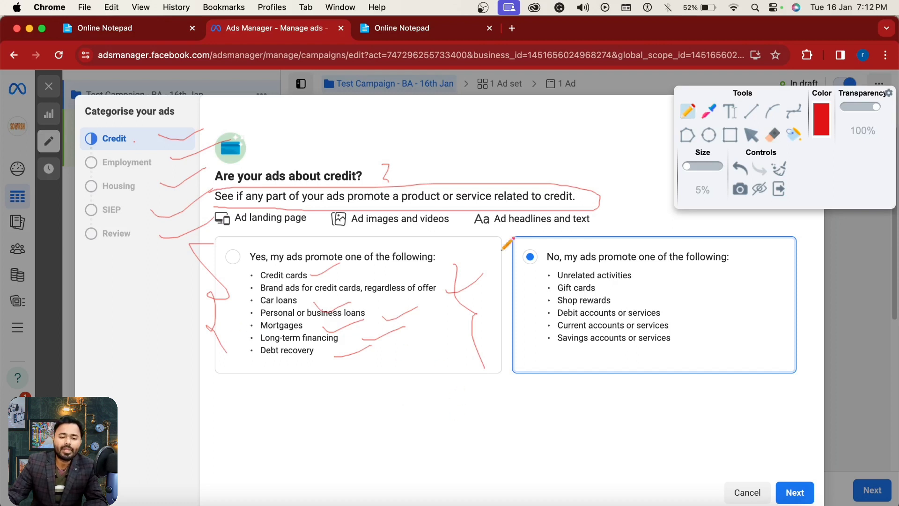
Stop drawing and advance the questionnaire from the credit question to the employment question.
click(751, 135)
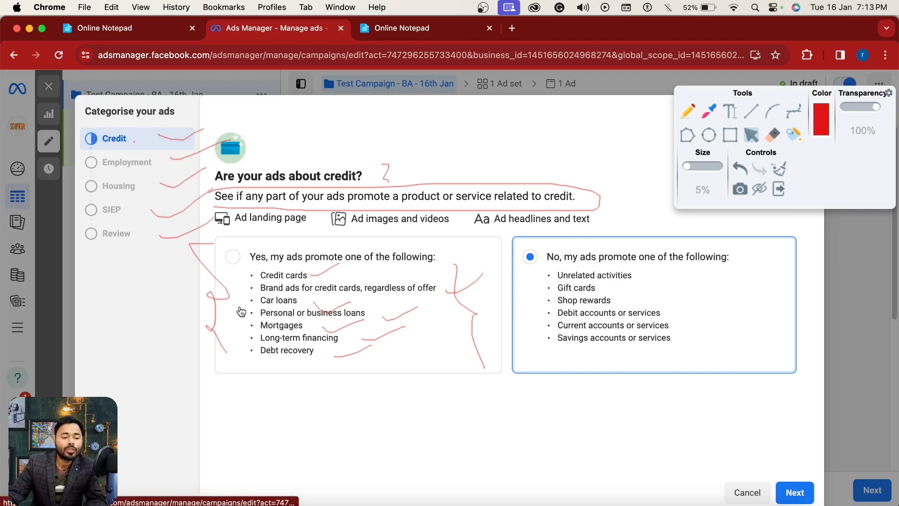
drag(86, 109, 497, 189)
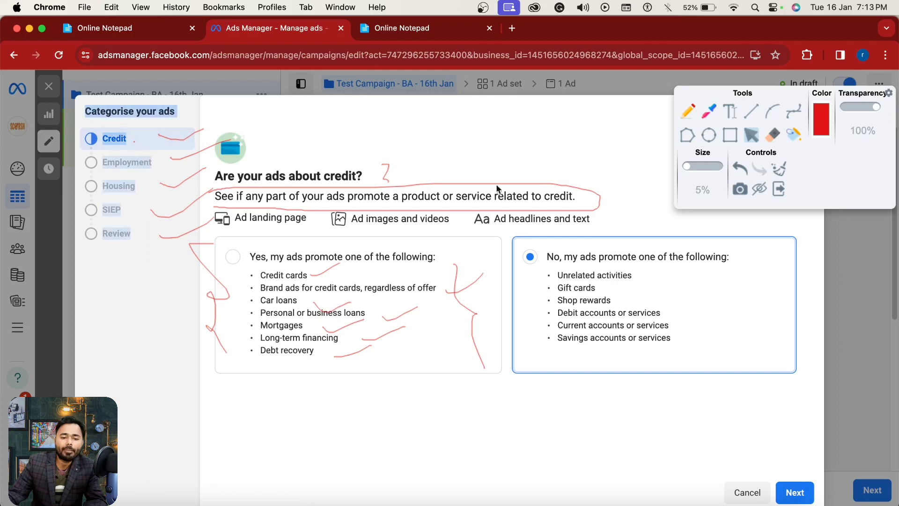
click(490, 131)
click(795, 492)
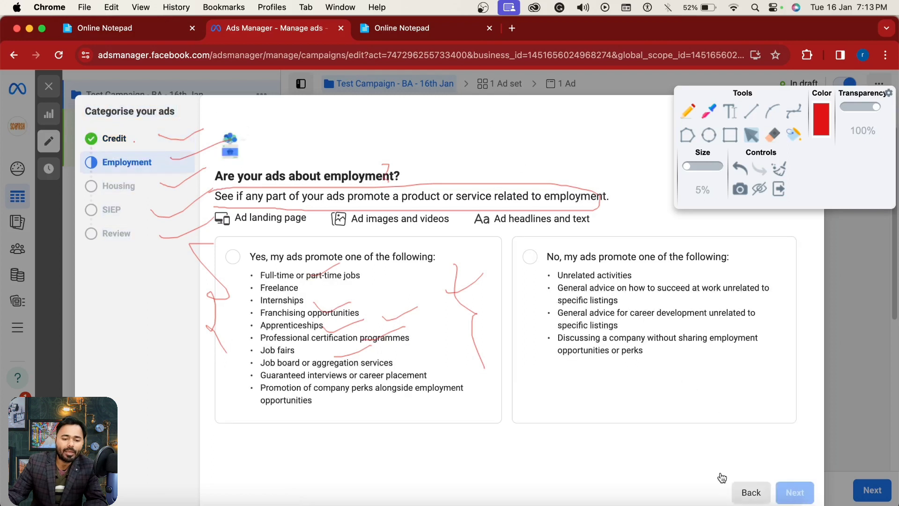
Erase old marks over the employment question and its Yes list, then draw red ticks beside the job examples and a line alongside them.
click(772, 134)
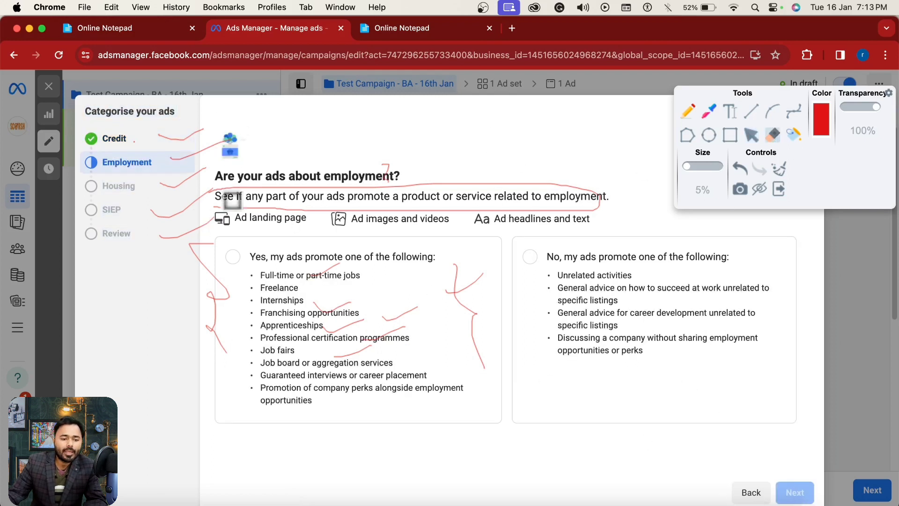
mouse_move(231, 197)
mouse_down()
mouse_move(245, 221)
mouse_move(400, 184)
mouse_move(573, 194)
mouse_move(448, 185)
mouse_move(473, 185)
mouse_move(230, 202)
mouse_move(234, 211)
mouse_move(559, 195)
mouse_move(435, 209)
mouse_move(670, 200)
mouse_move(358, 163)
mouse_move(409, 177)
mouse_move(342, 301)
mouse_move(315, 317)
mouse_move(330, 351)
mouse_move(388, 343)
mouse_move(363, 326)
mouse_up()
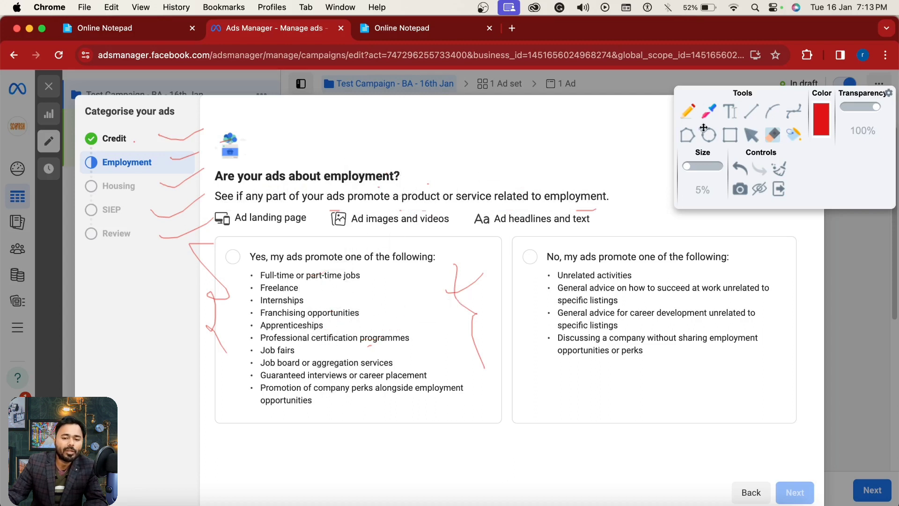
click(688, 111)
drag(378, 275, 431, 259)
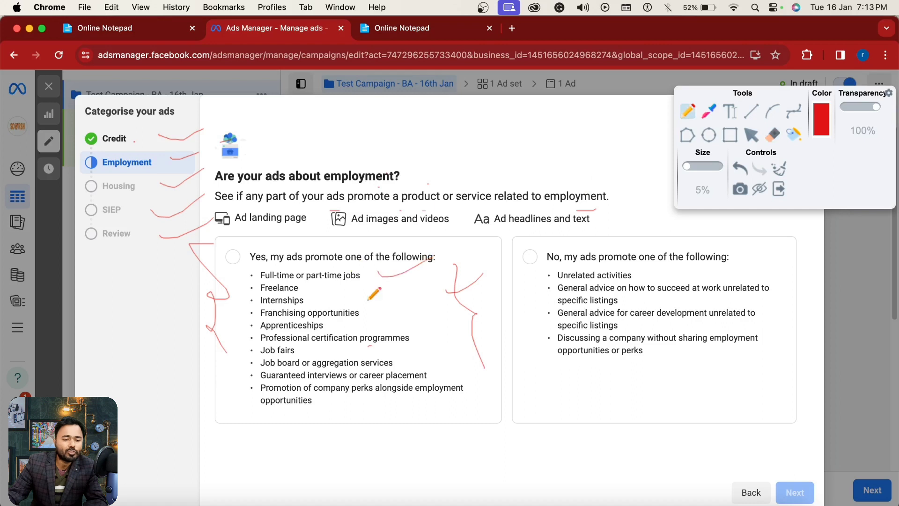
mouse_move(333, 297)
mouse_down()
mouse_move(379, 284)
mouse_move(430, 303)
mouse_up()
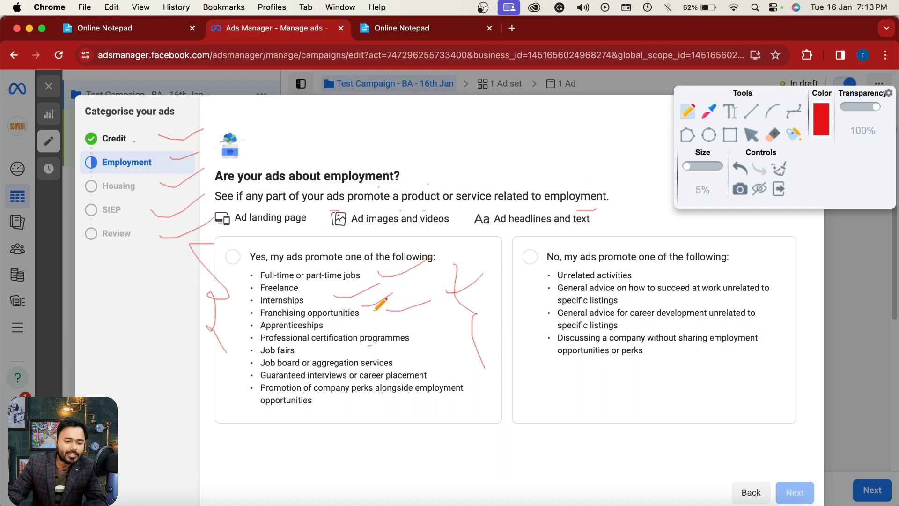
drag(349, 340, 487, 324)
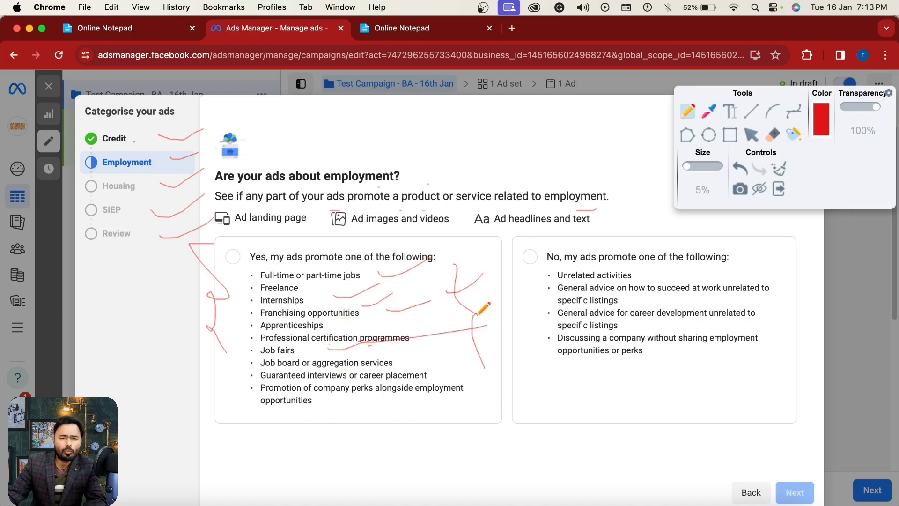
mouse_move(482, 264)
mouse_down()
mouse_move(479, 346)
mouse_move(489, 391)
mouse_up()
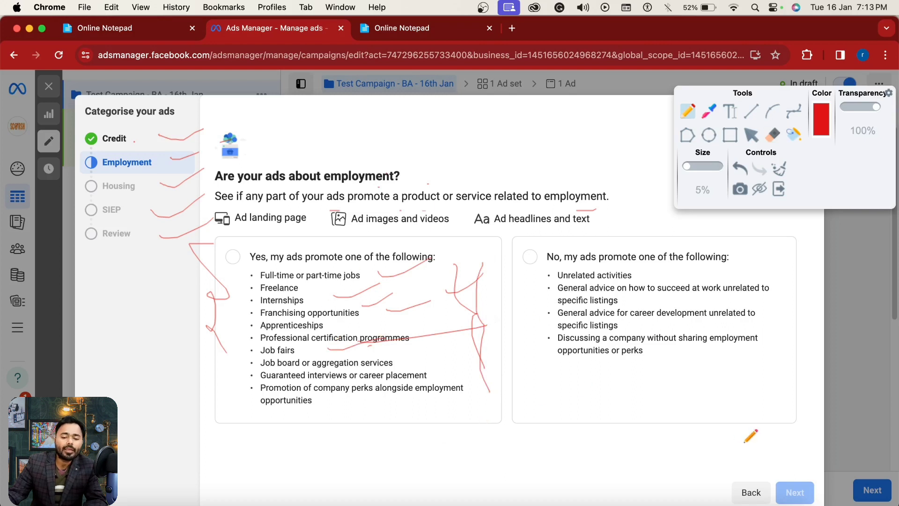
Answer No to the question about employment ads and continue to the housing question.
click(751, 138)
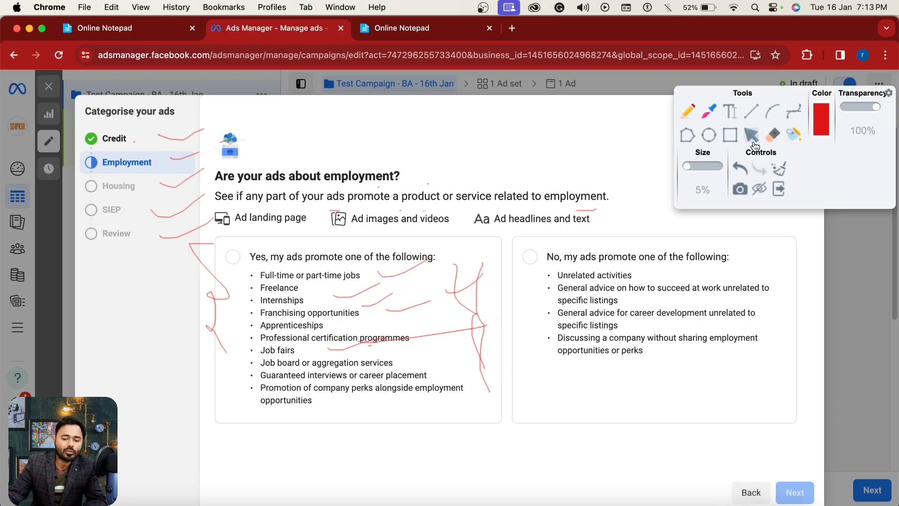
click(648, 307)
click(794, 491)
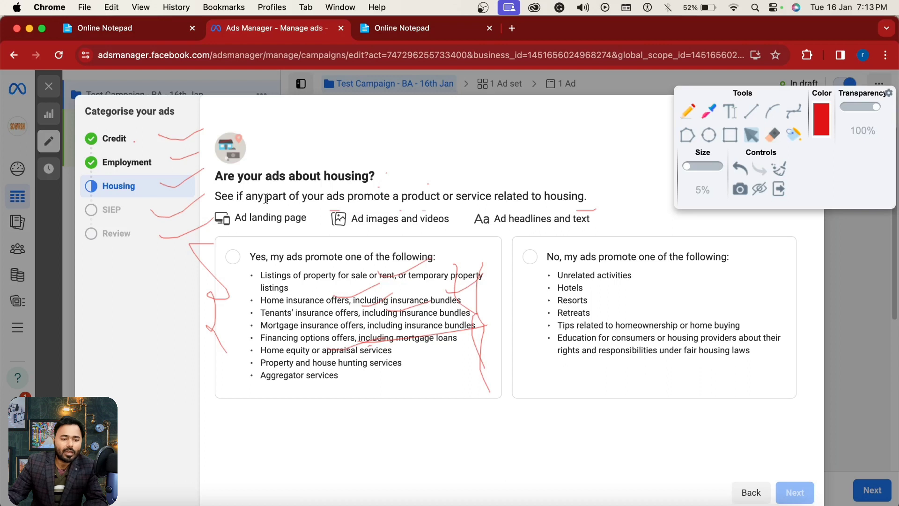